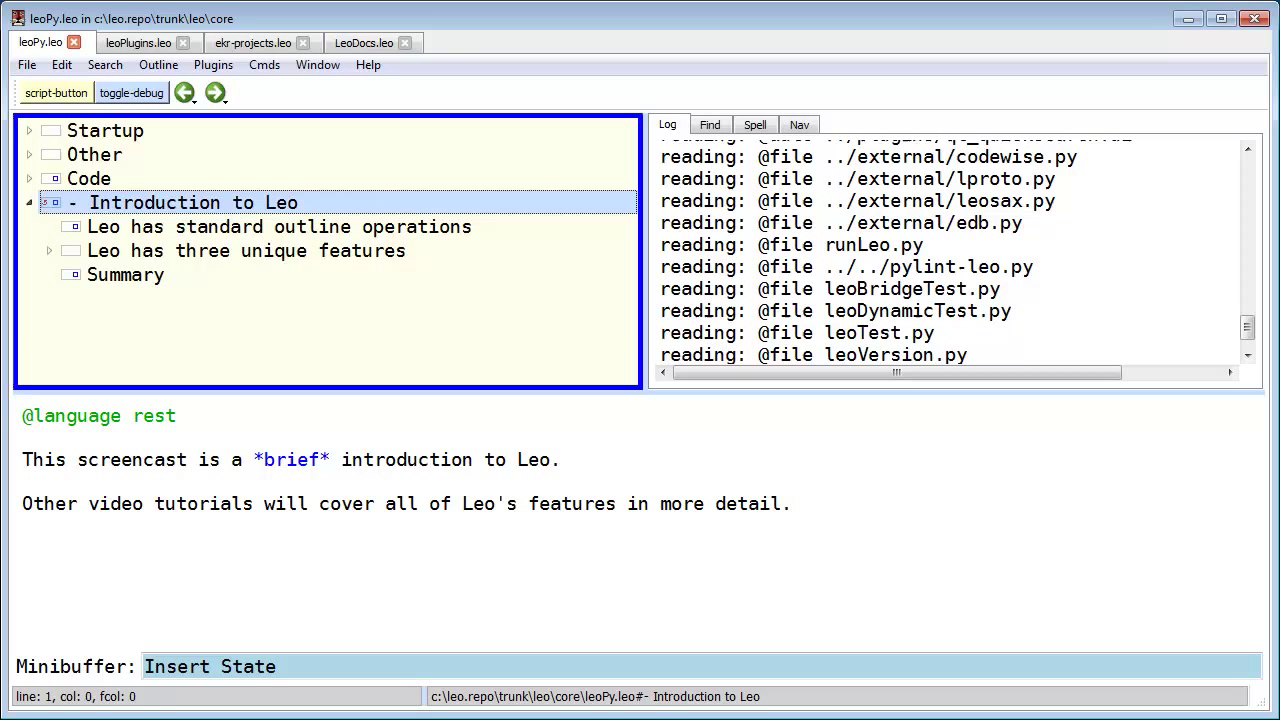
Step: Insert a node titled "My node" after "Leo has standard outline operations" with the body text "This is body text."
click(278, 226)
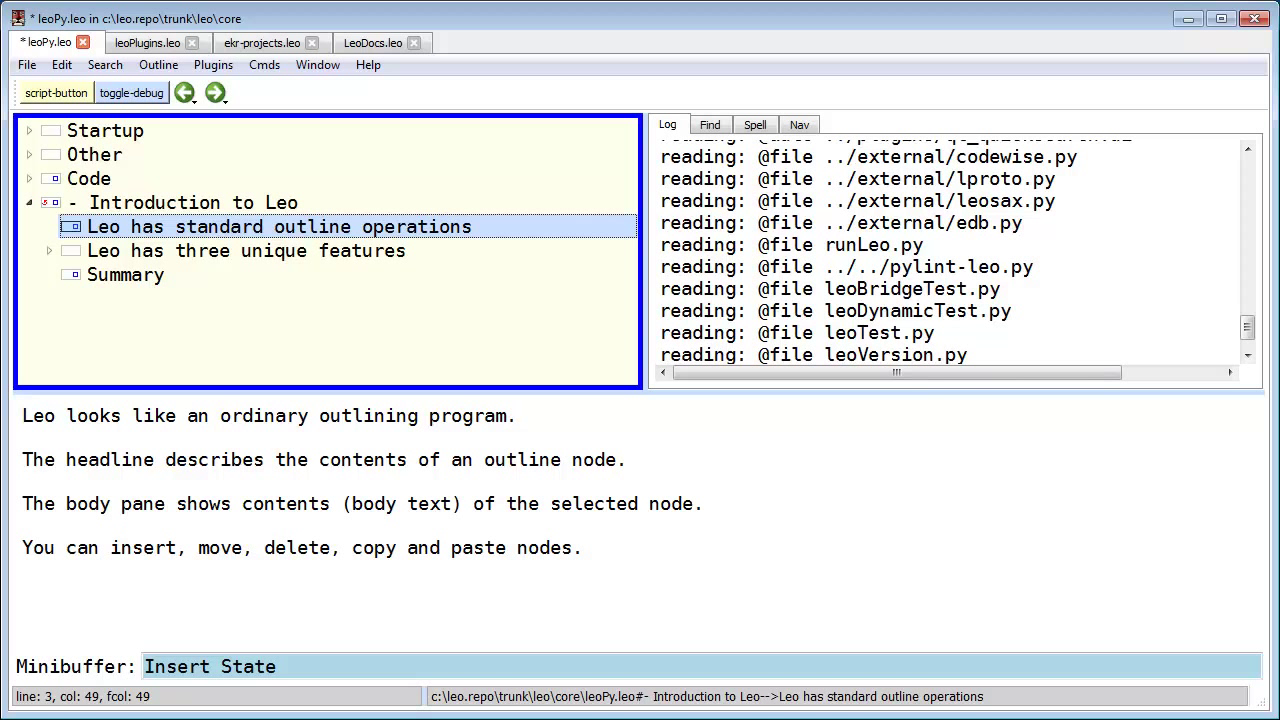
key(ctrl+i)
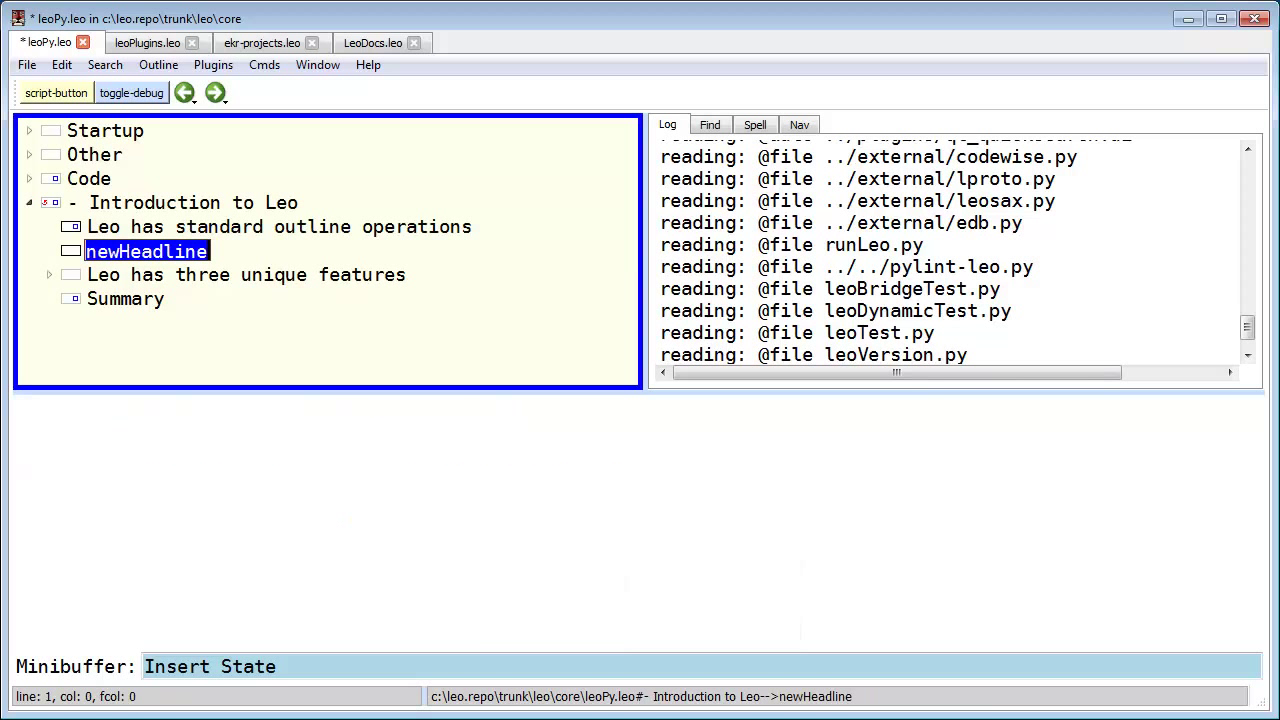
text(My node)
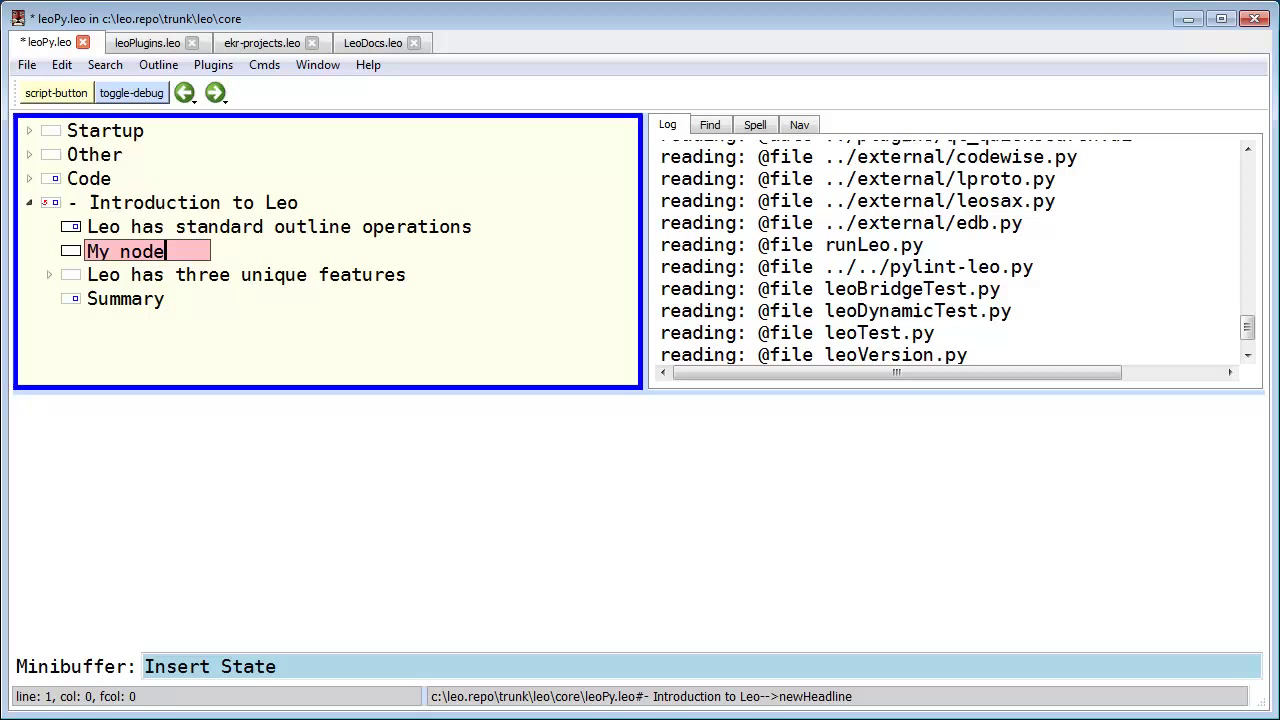
key(Return)
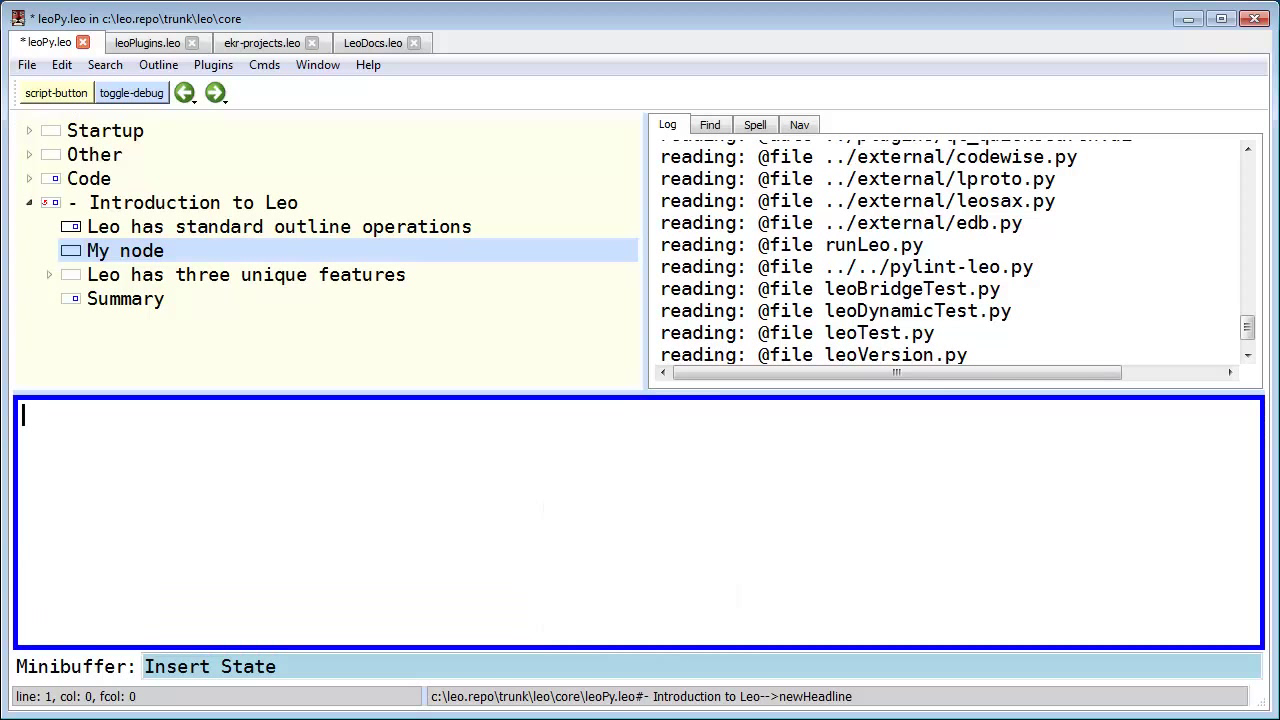
text(This is body text.)
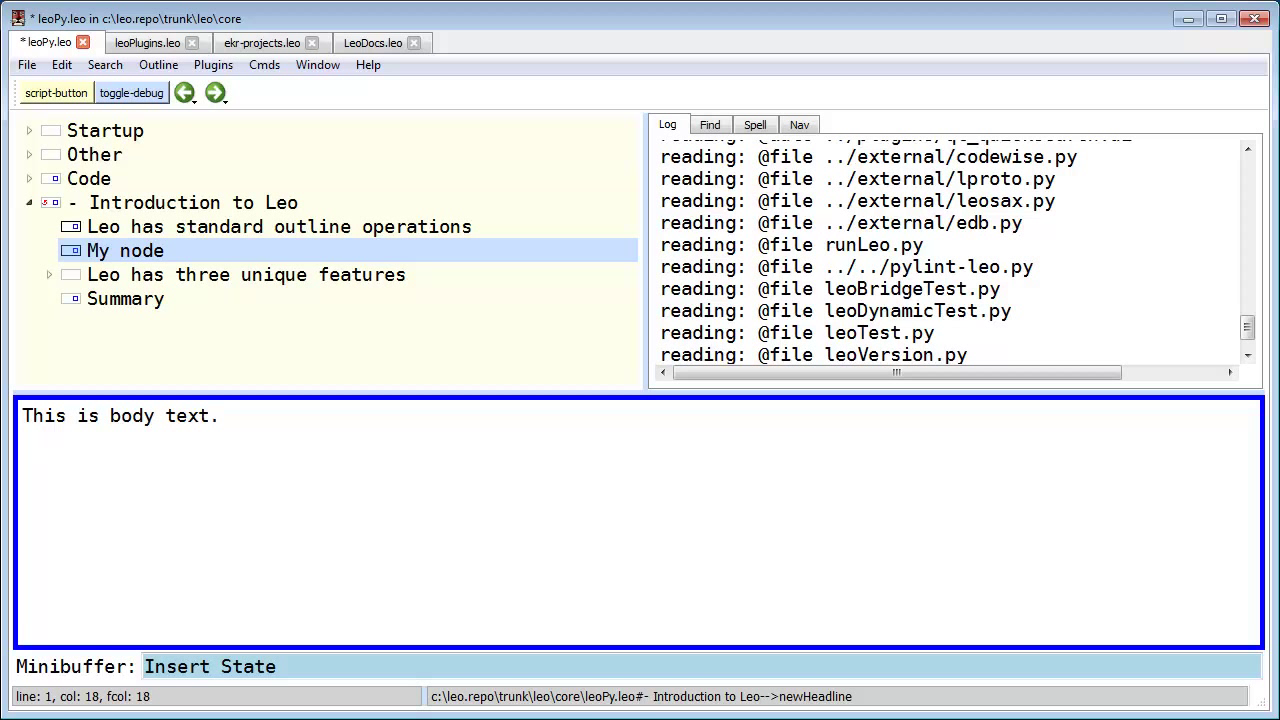
Step: Demote "My node" one level, and cut and paste it directly after "Leo has three unique features"
key(ctrl+r)
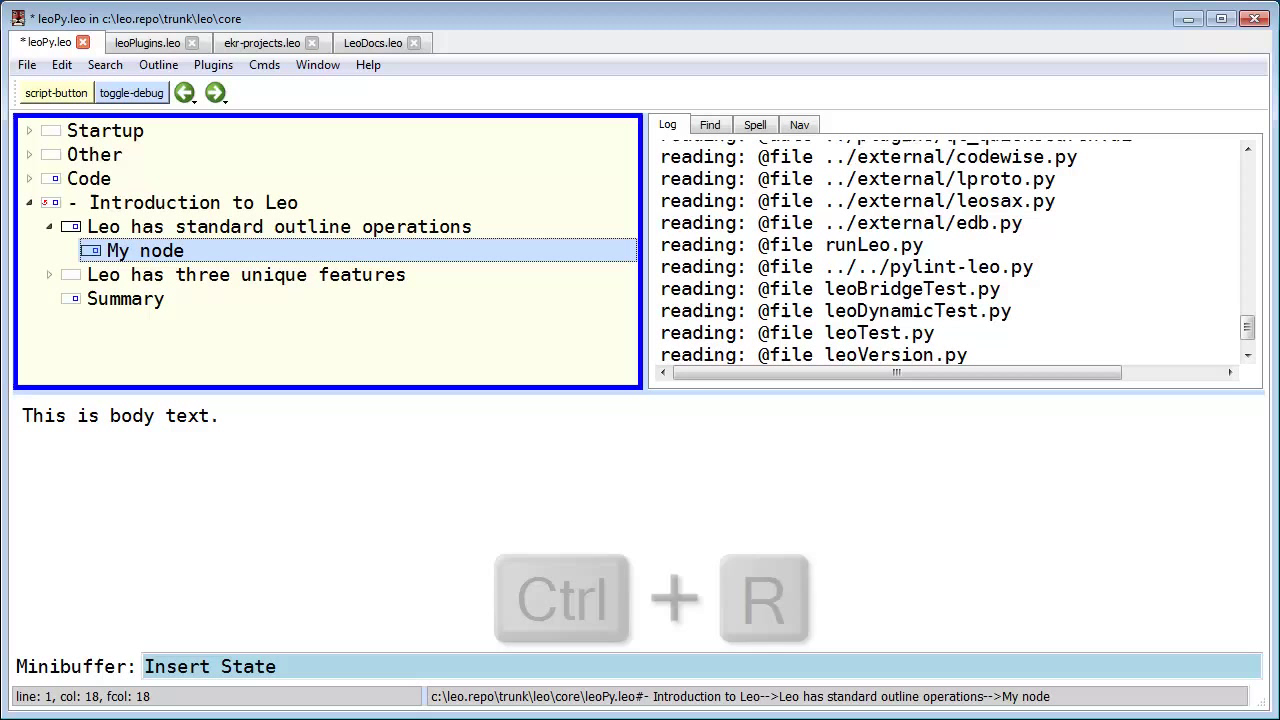
key(ctrl+shift+x)
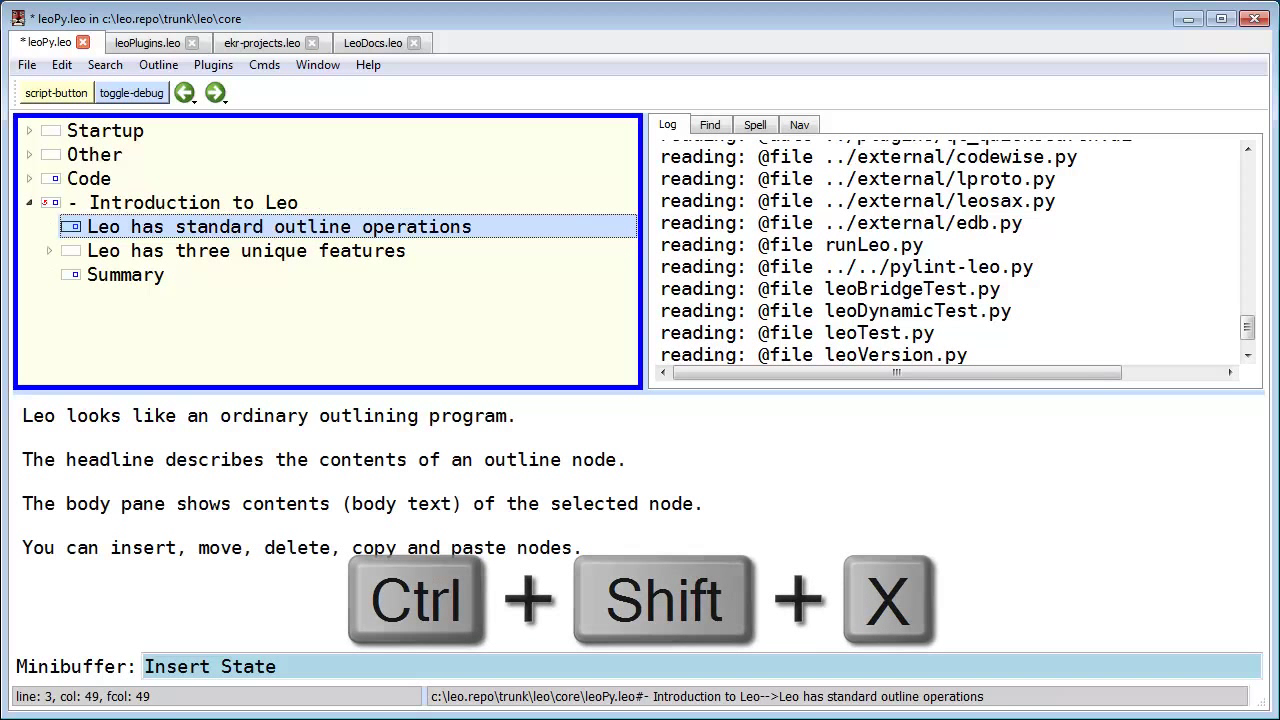
key(Down)
key(Down)
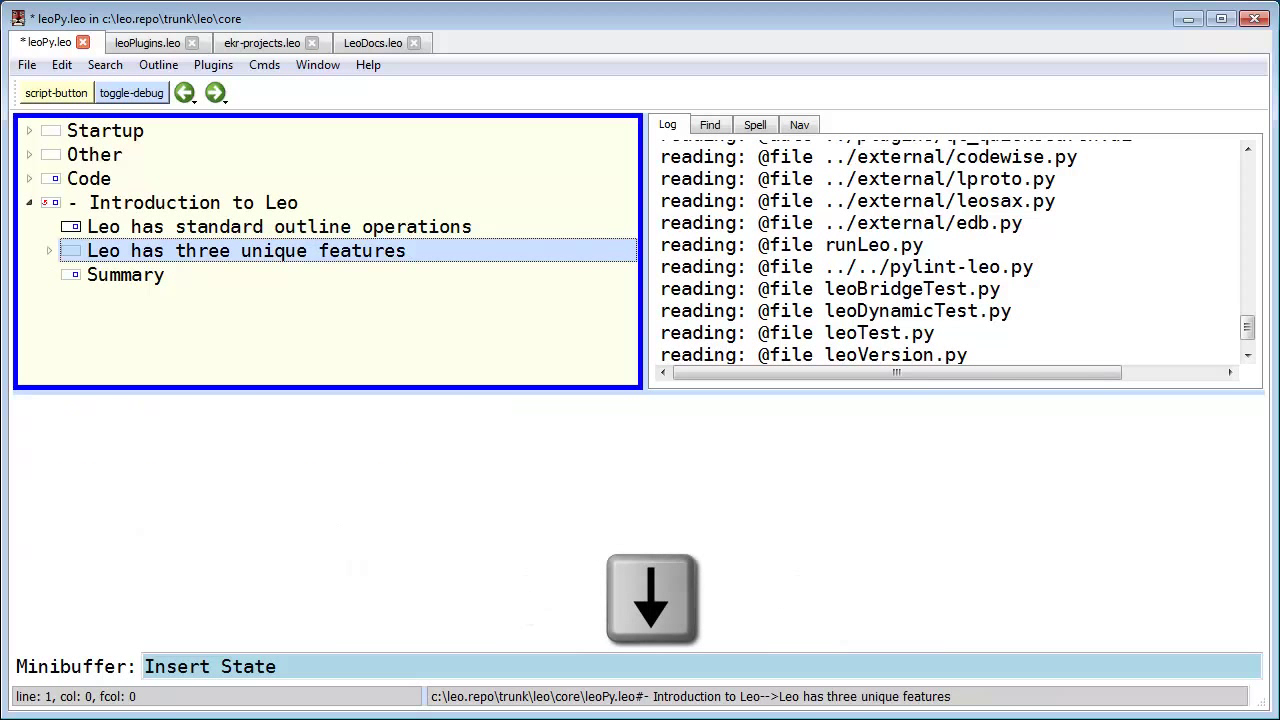
key(ctrl+shift+v)
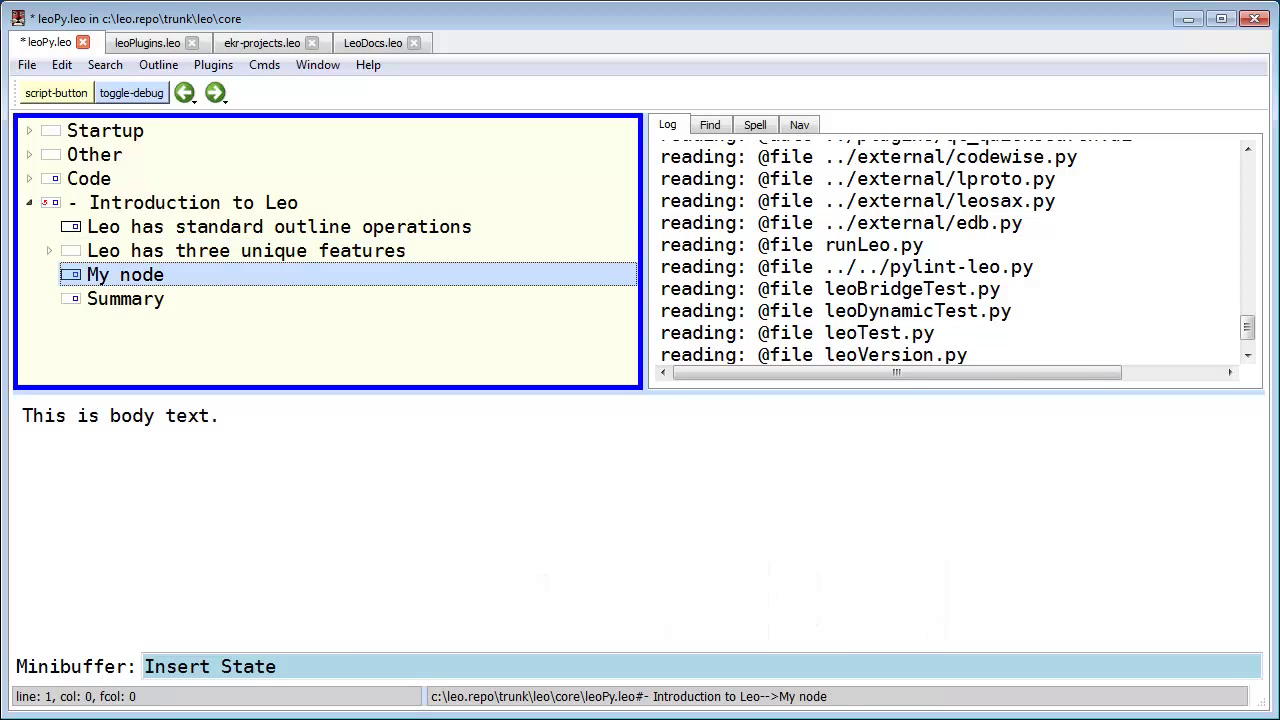
Step: Cut "My node" from the outline and save the leoPy.leo file
key(ctrl+shift+x)
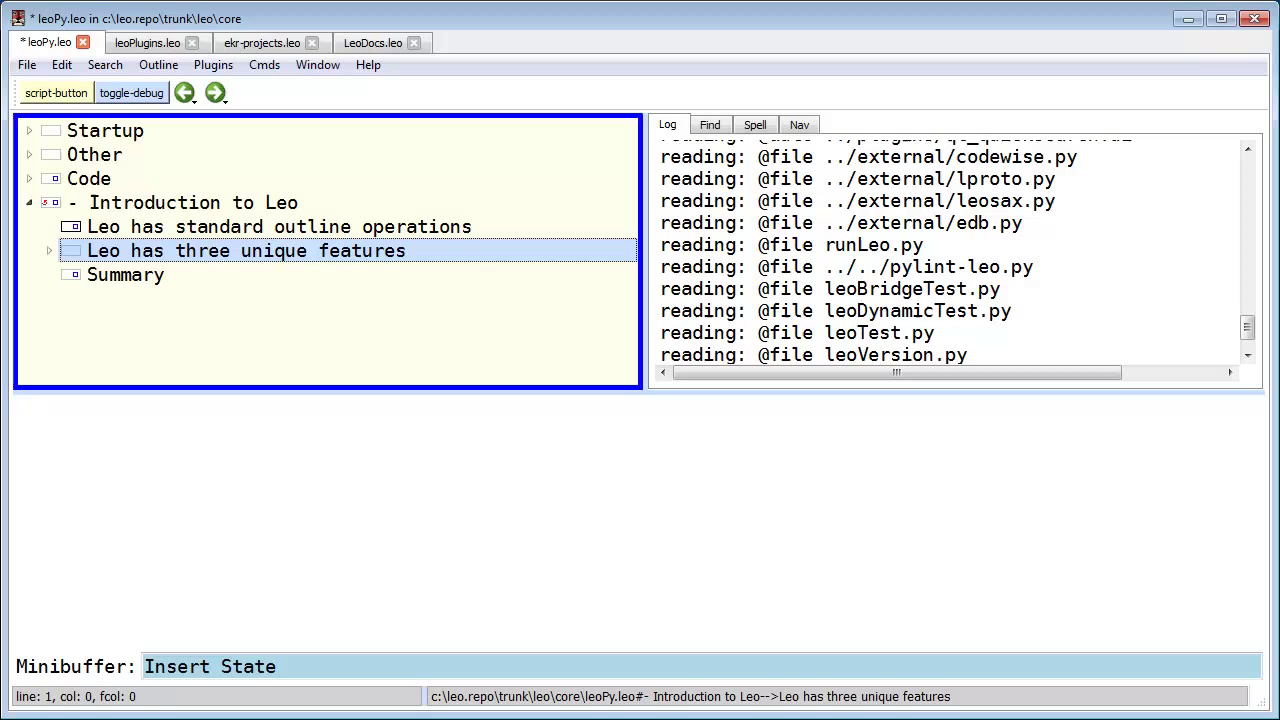
key(ctrl+s)
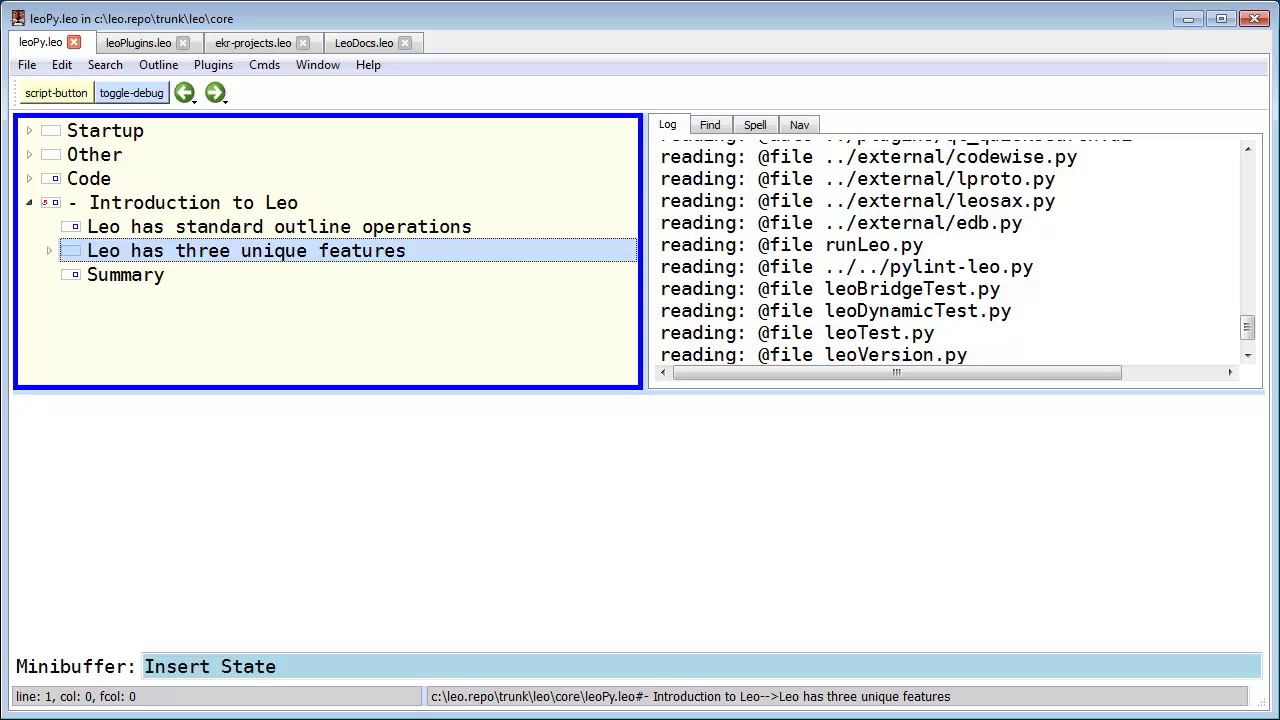
Step: Read the "Leo outlines can create files" node, collapse the "Introduction to Leo" branch and select the Code node
key(Right)
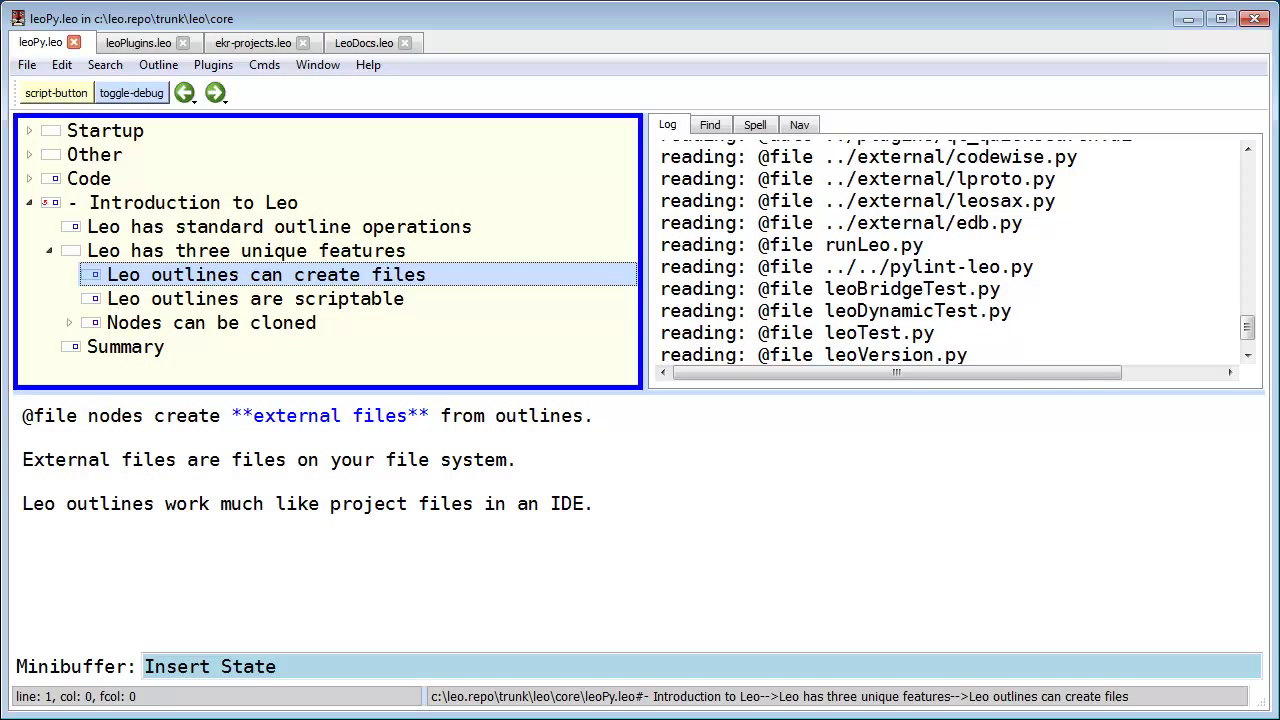
click(246, 250)
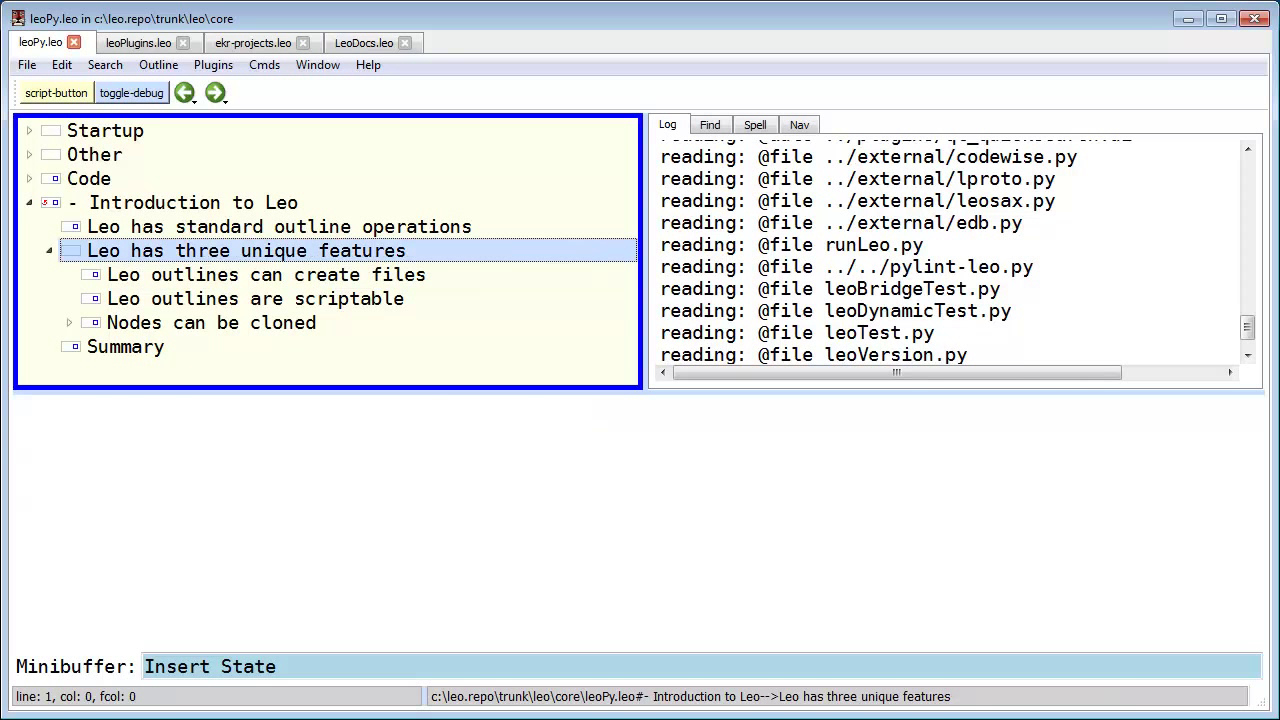
key(Left)
key(Left)
key(Left)
key(Up)
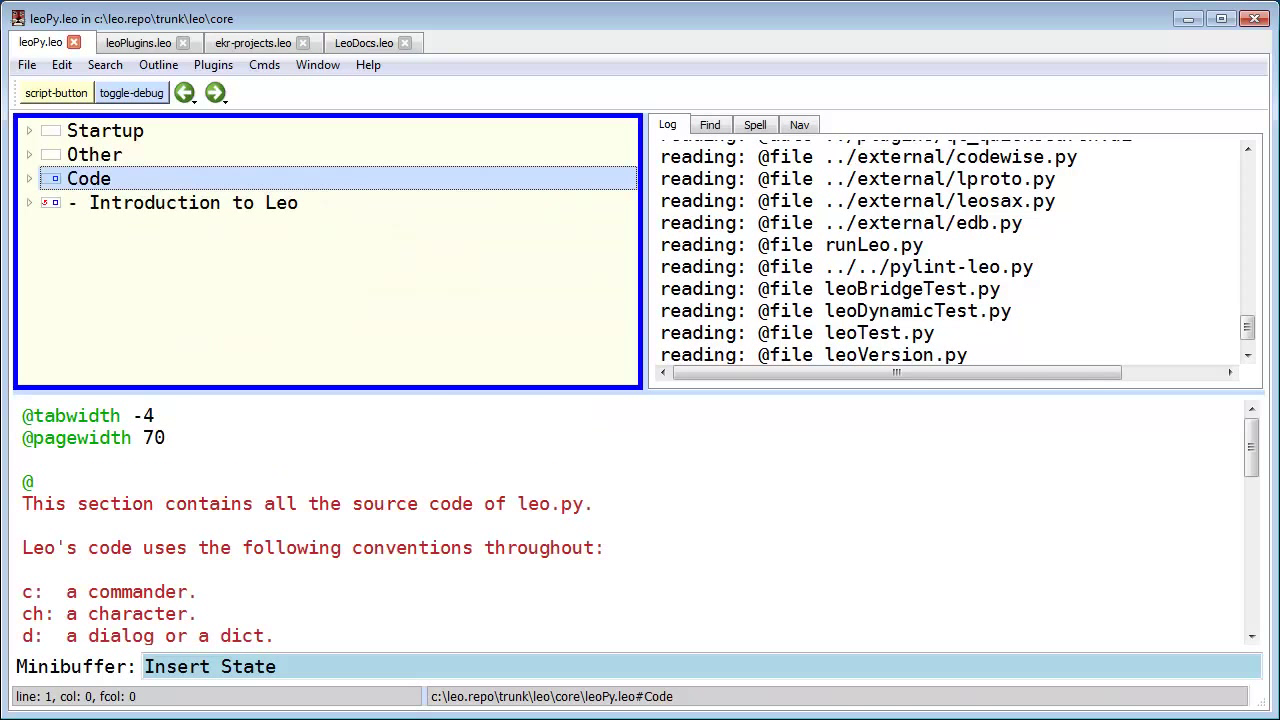
key(Right)
key(Right)
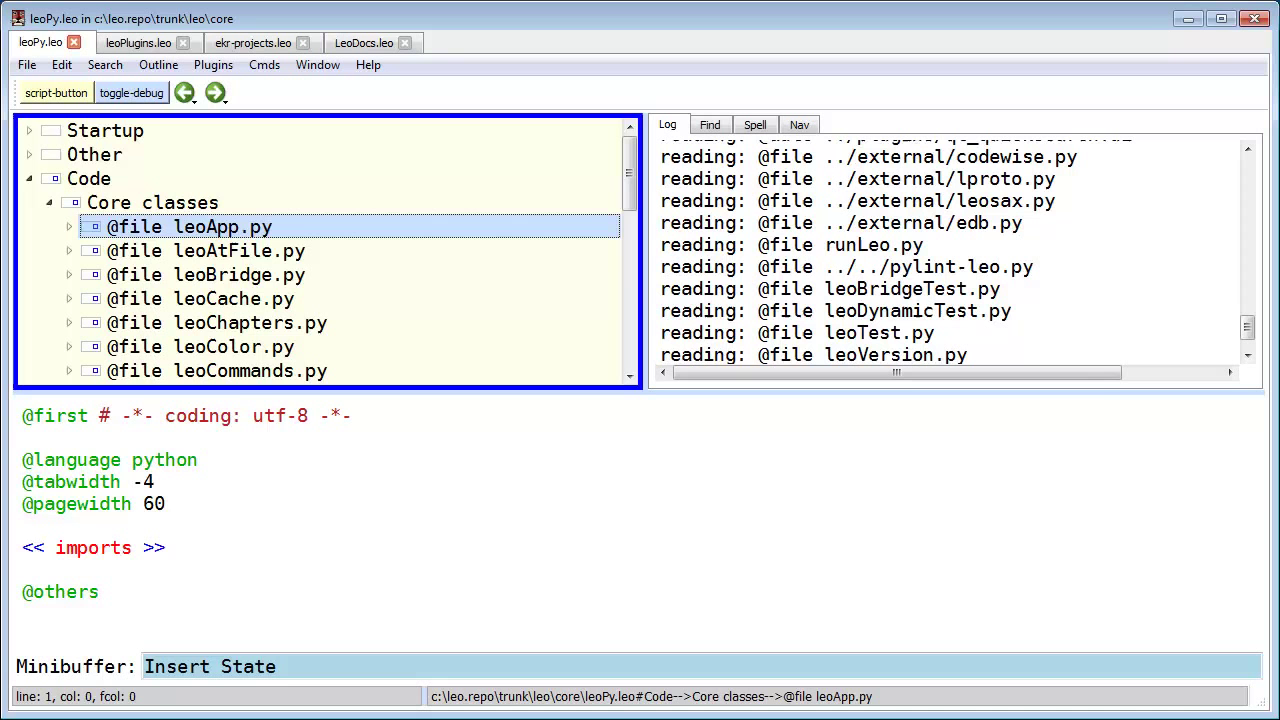
key(Down)
key(Down)
key(Down)
key(Down)
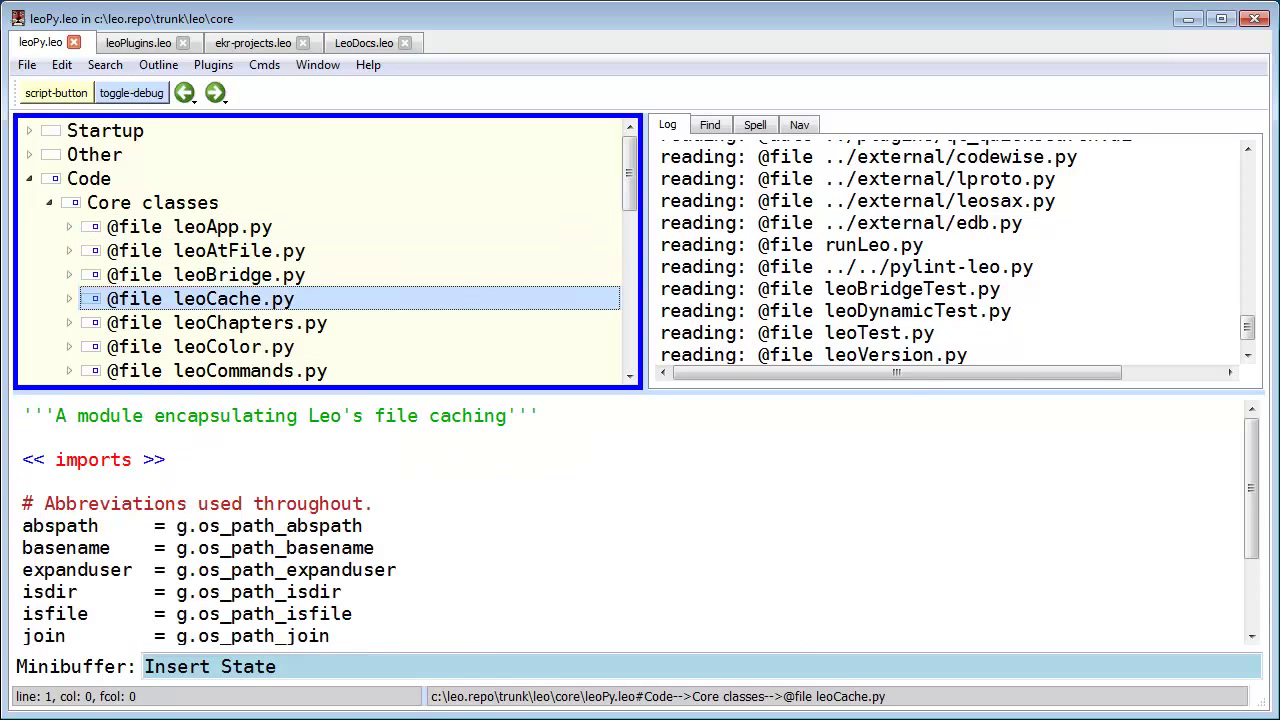
Step: Collapse Core classes and examine the first nodes of the Gui base classes branch, closing it again
key(Left)
key(Left)
key(Down)
key(Right)
key(Down)
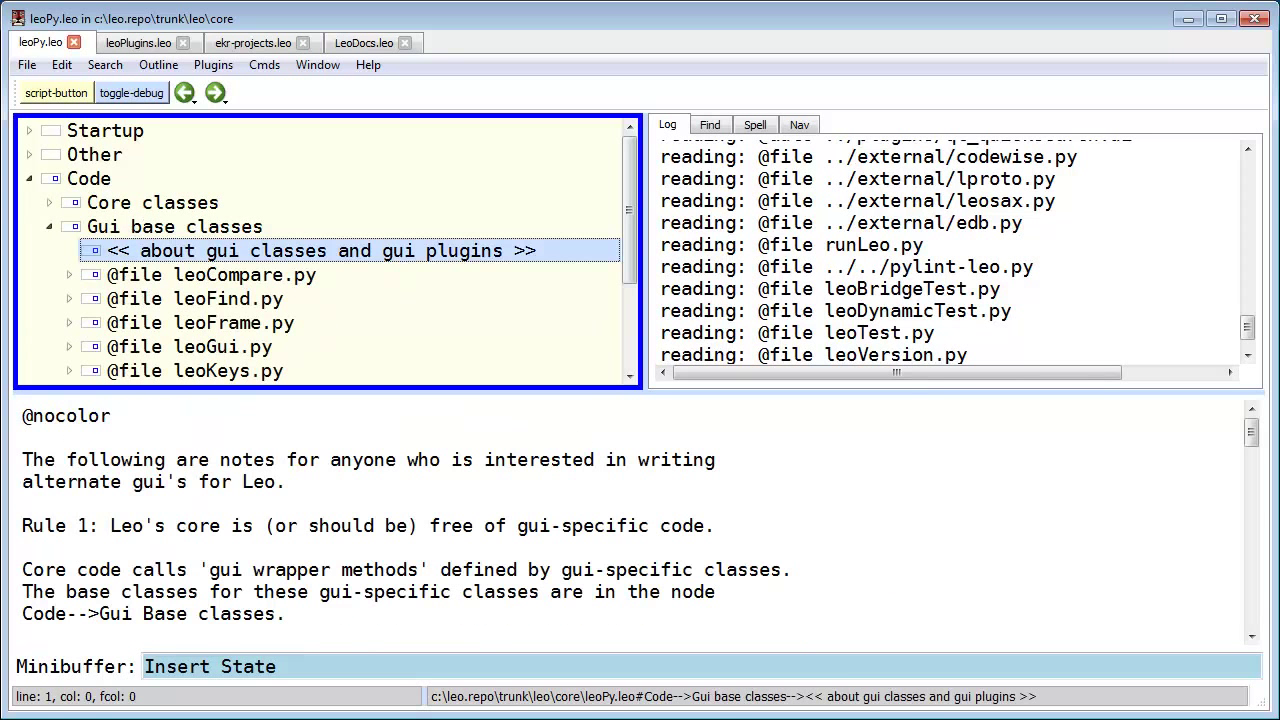
key(Down)
key(Down)
key(Down)
key(Left)
key(Left)
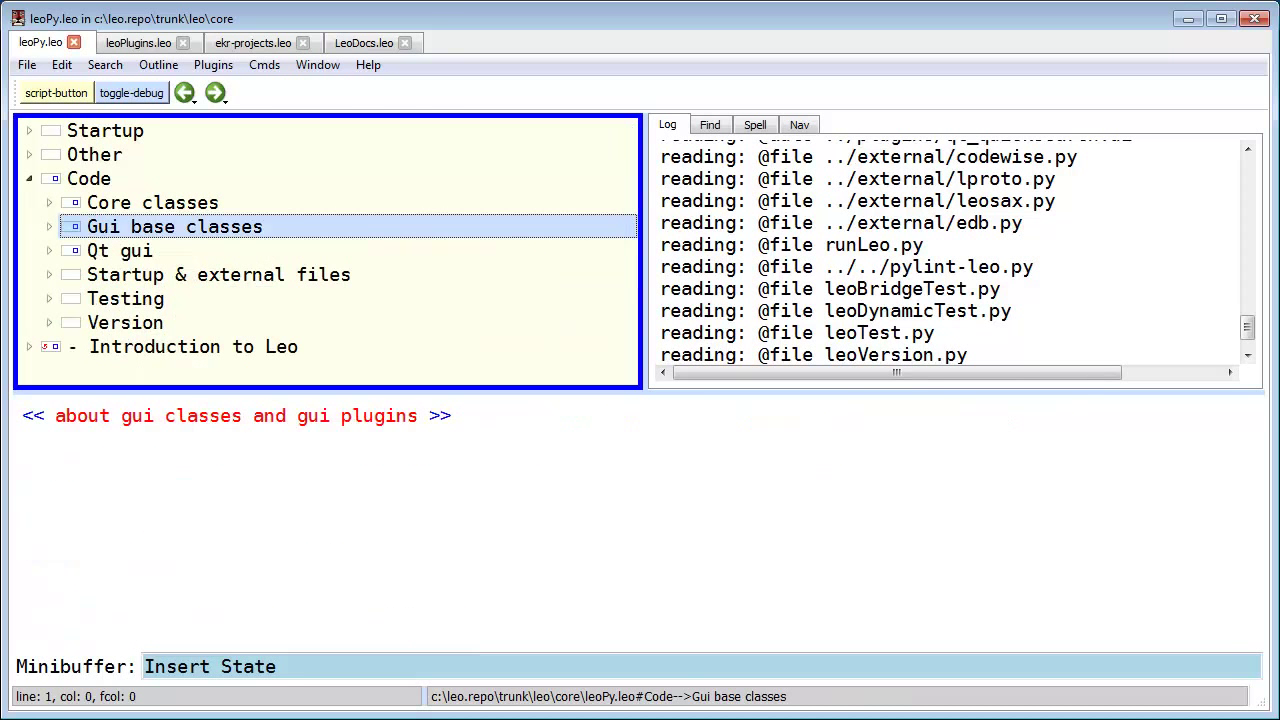
Step: Examine the first nodes of the Qt gui branch and collapse it together with the Code branch
key(Down)
key(Right)
key(Down)
key(Down)
key(Down)
key(Left)
key(Left)
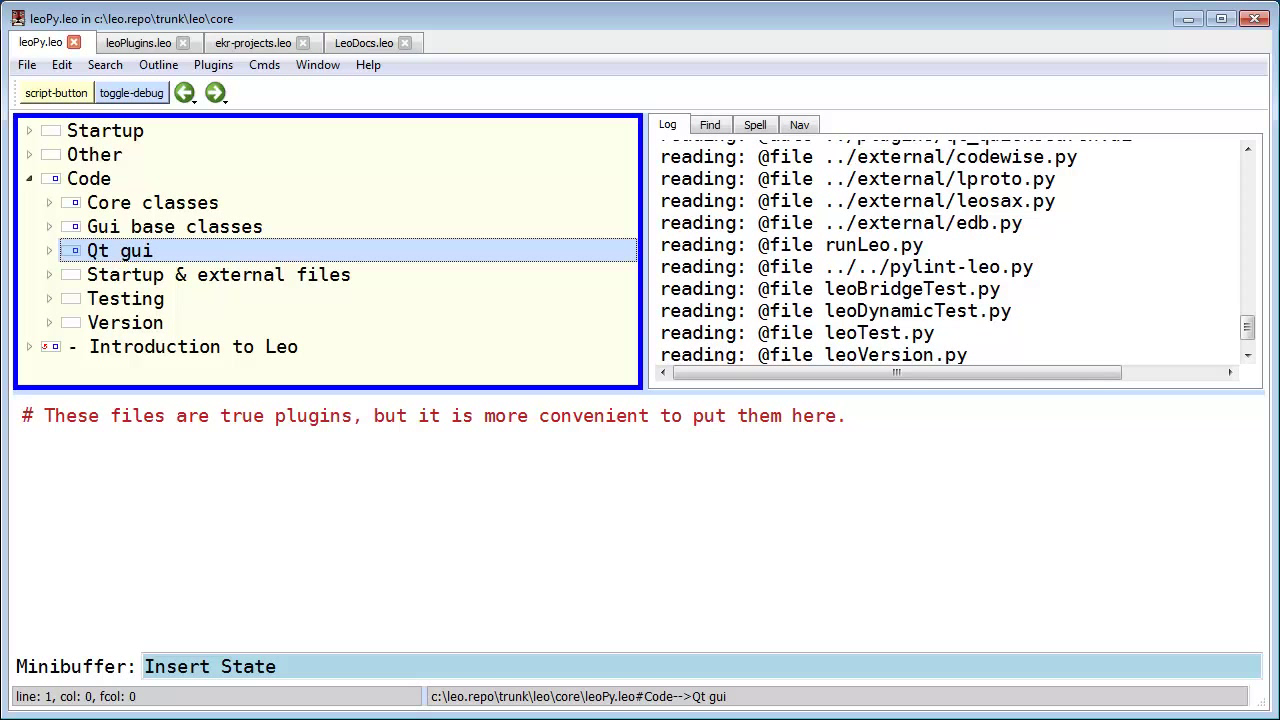
key(alt+Left)
key(alt+Left)
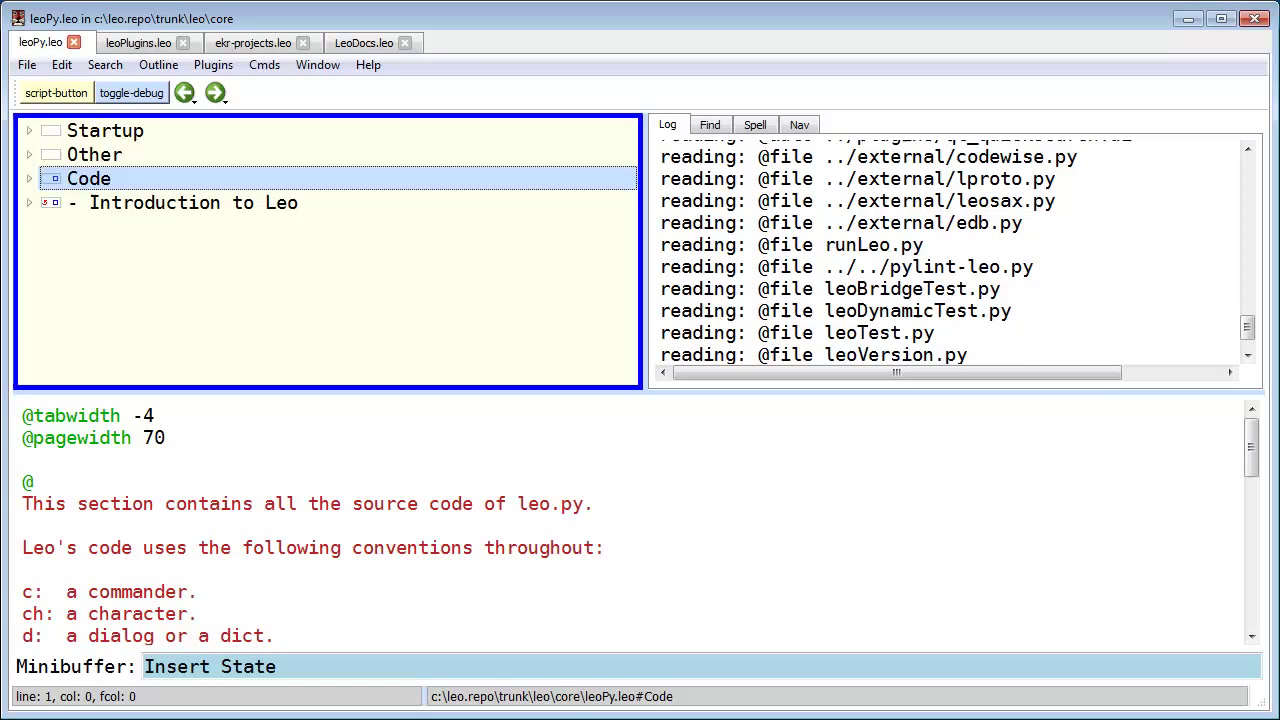
Step: Expand "Introduction to Leo" and "Leo has three unique features", and open the "Leo outlines are scriptable" node
key(alt+Down)
key(alt+Right)
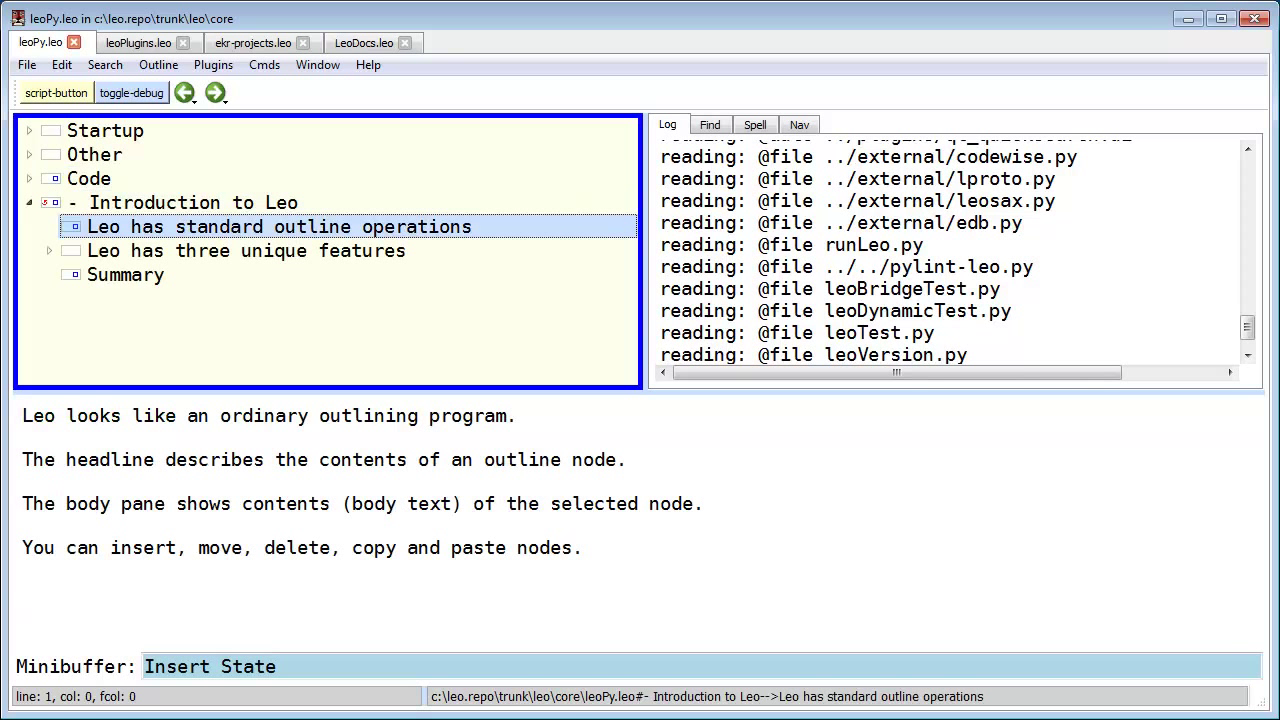
key(alt+Down)
key(alt+Right)
key(alt+Down)
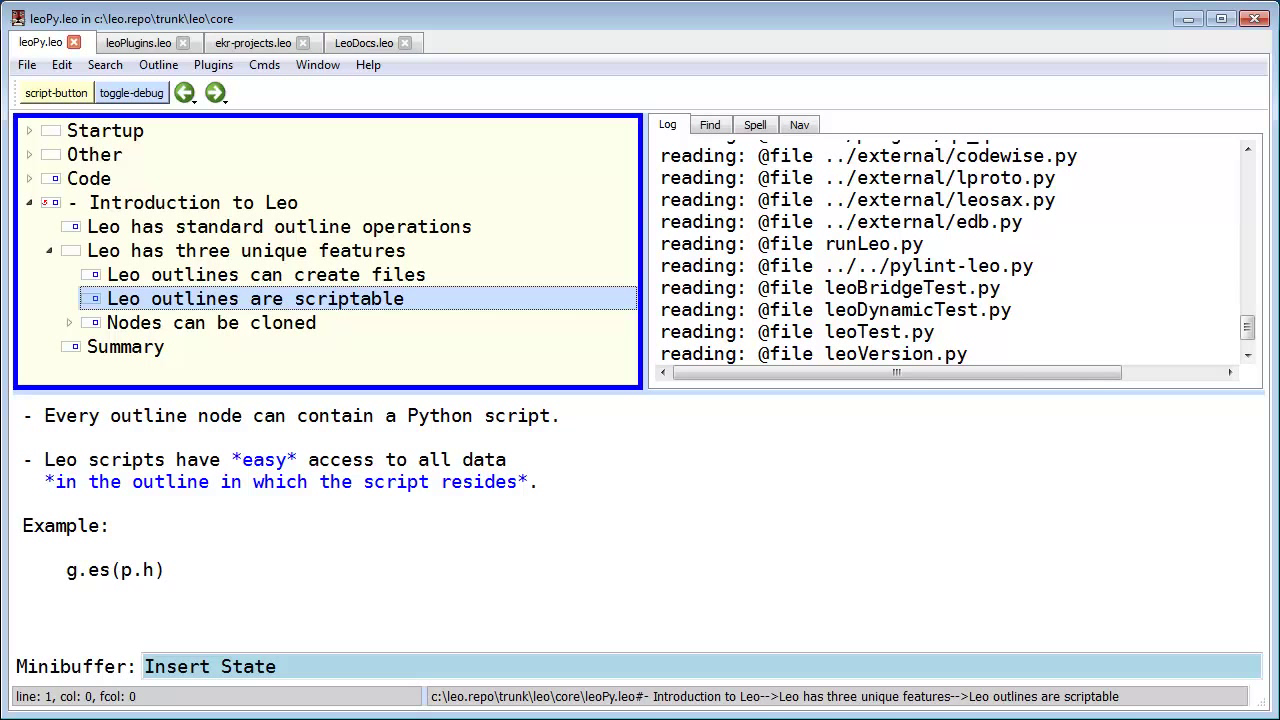
Step: Select the example line g.es(p.h) in the "Leo outlines are scriptable" body text and execute it as a script
key(ctrl+t)
click(23, 459)
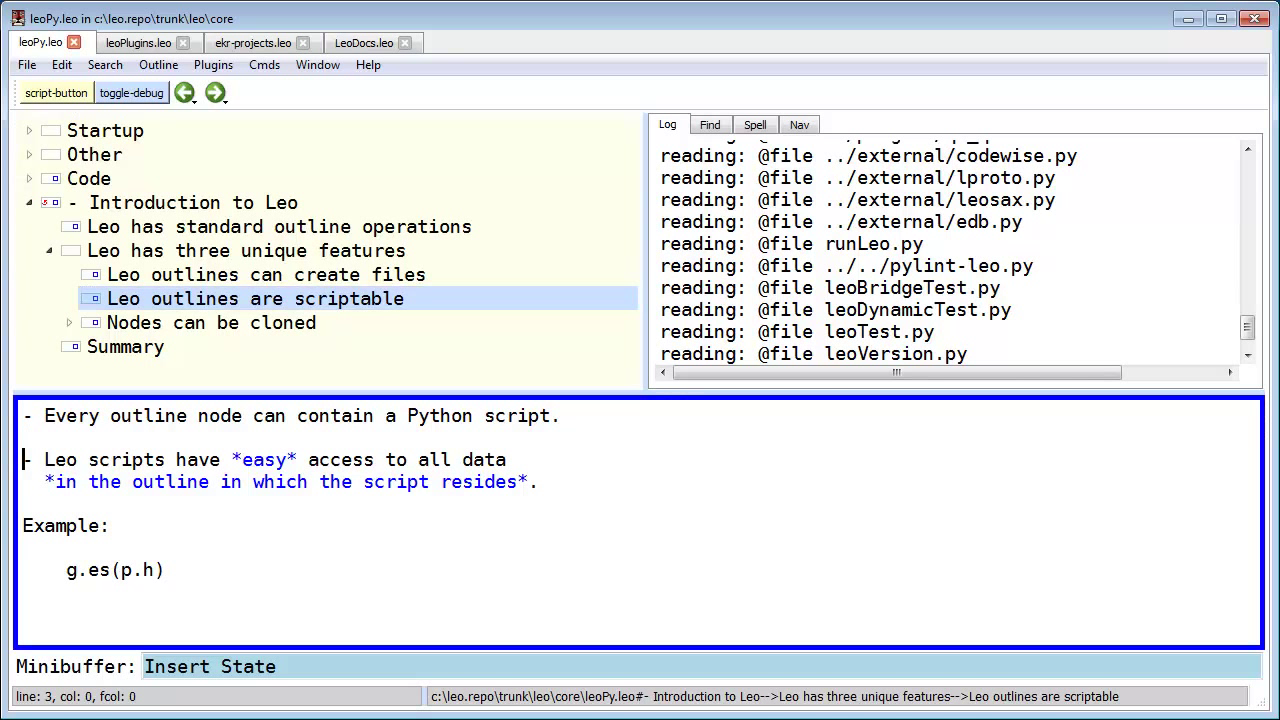
click(23, 525)
key(Down)
key(Down)
key(Right)
key(Right)
key(Right)
key(Right)
key(shift+Right)
key(shift+Right)
key(shift+Right)
key(shift+Right)
key(shift+Right)
key(shift+Right)
key(shift+Right)
key(shift+Right)
key(shift+Right)
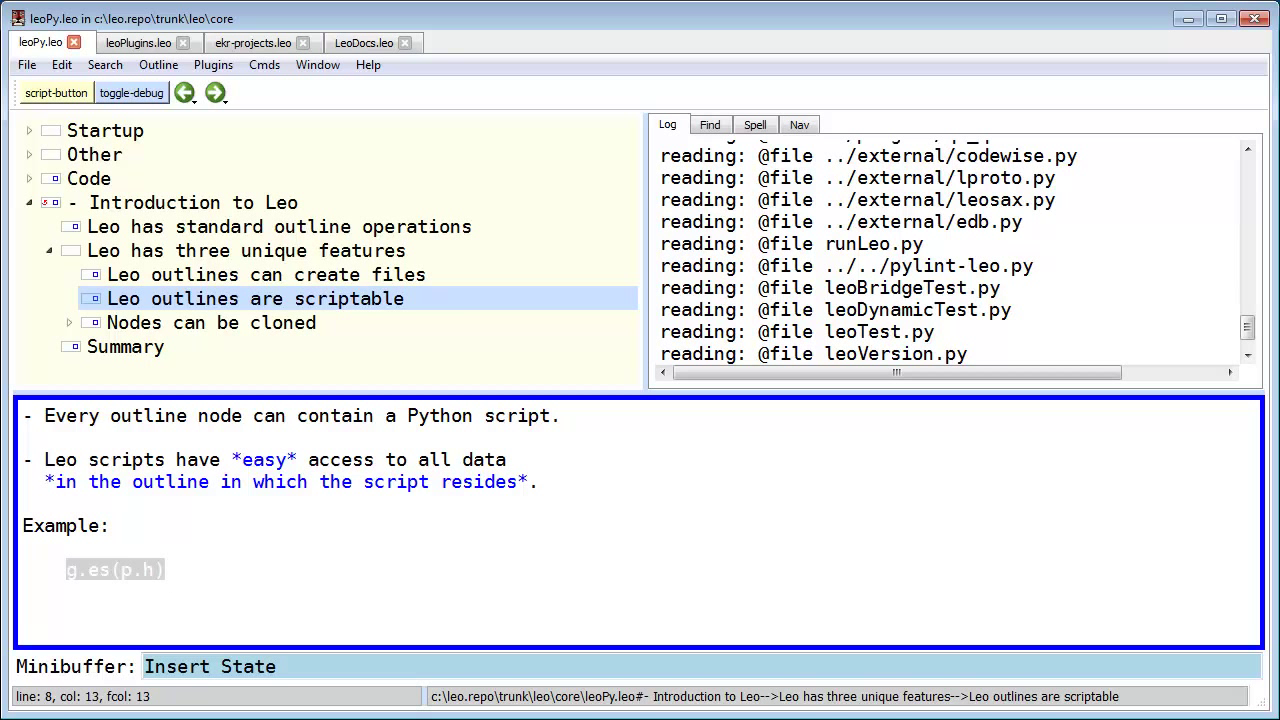
key(ctrl+b)
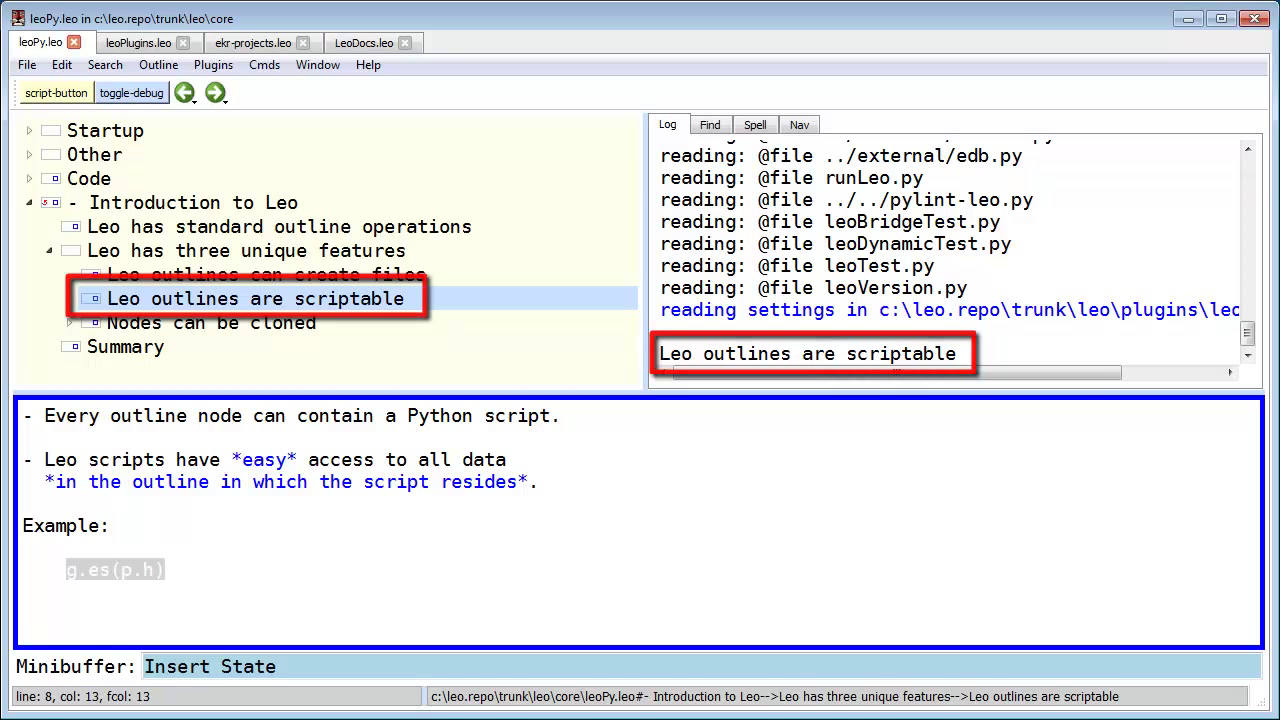
Step: Deselect the script text and expand the "Nodes can be cloned" branch down to Node B
click(24, 592)
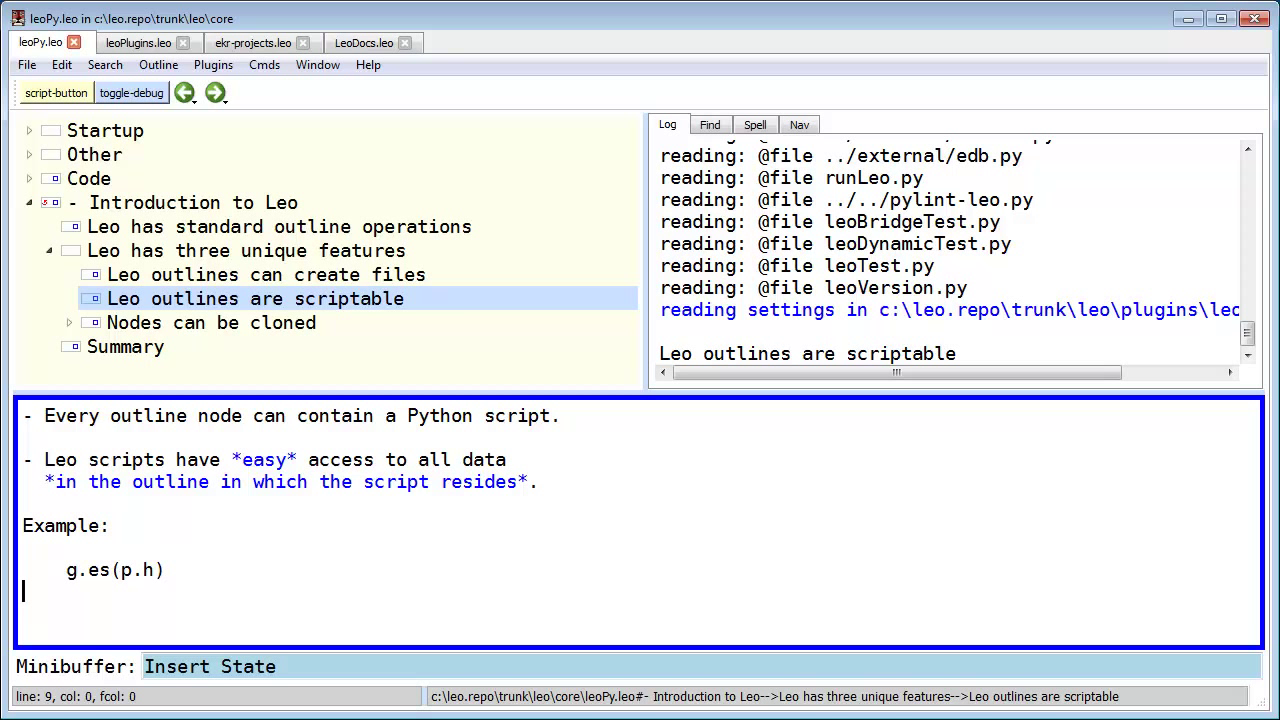
key(alt+t)
key(Down)
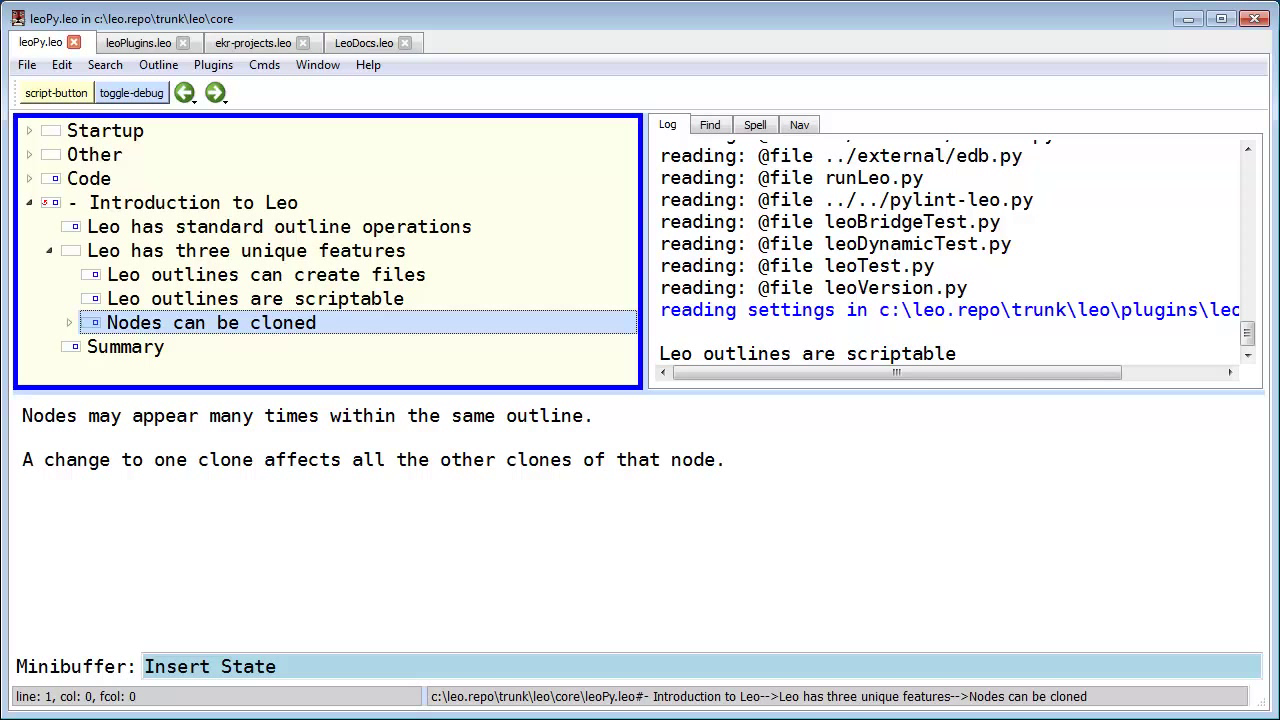
key(Right)
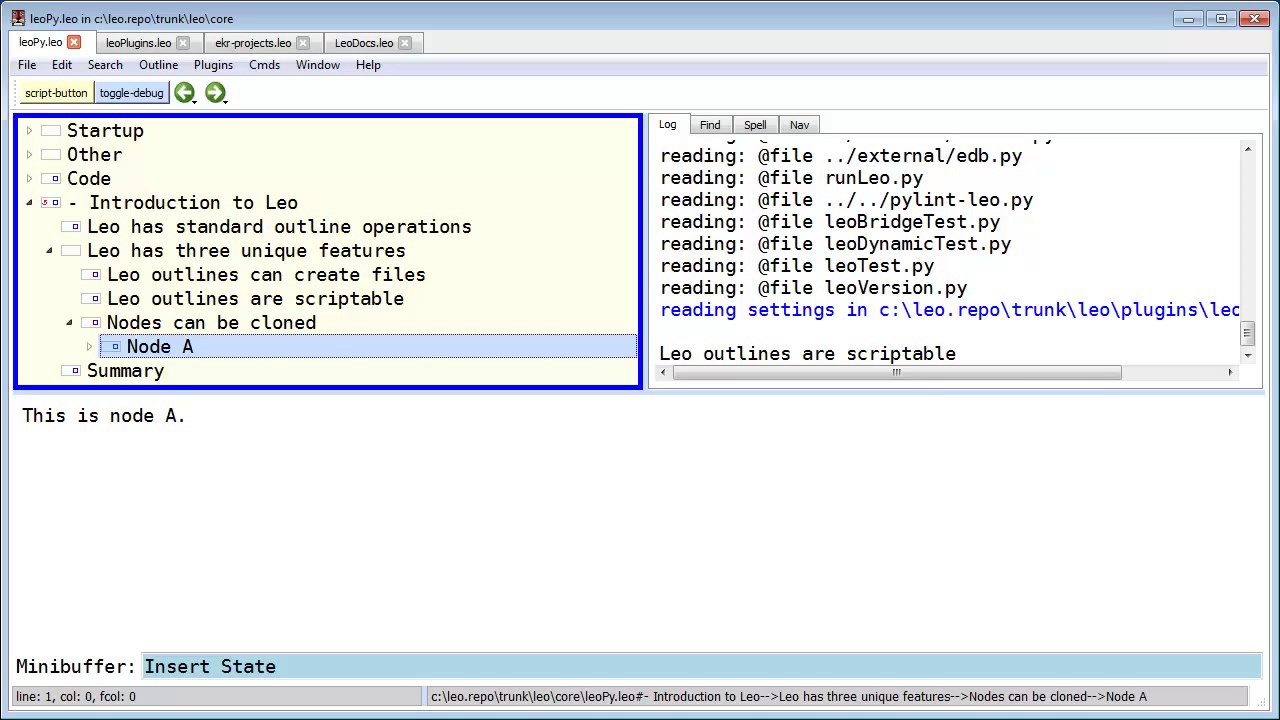
key(Right)
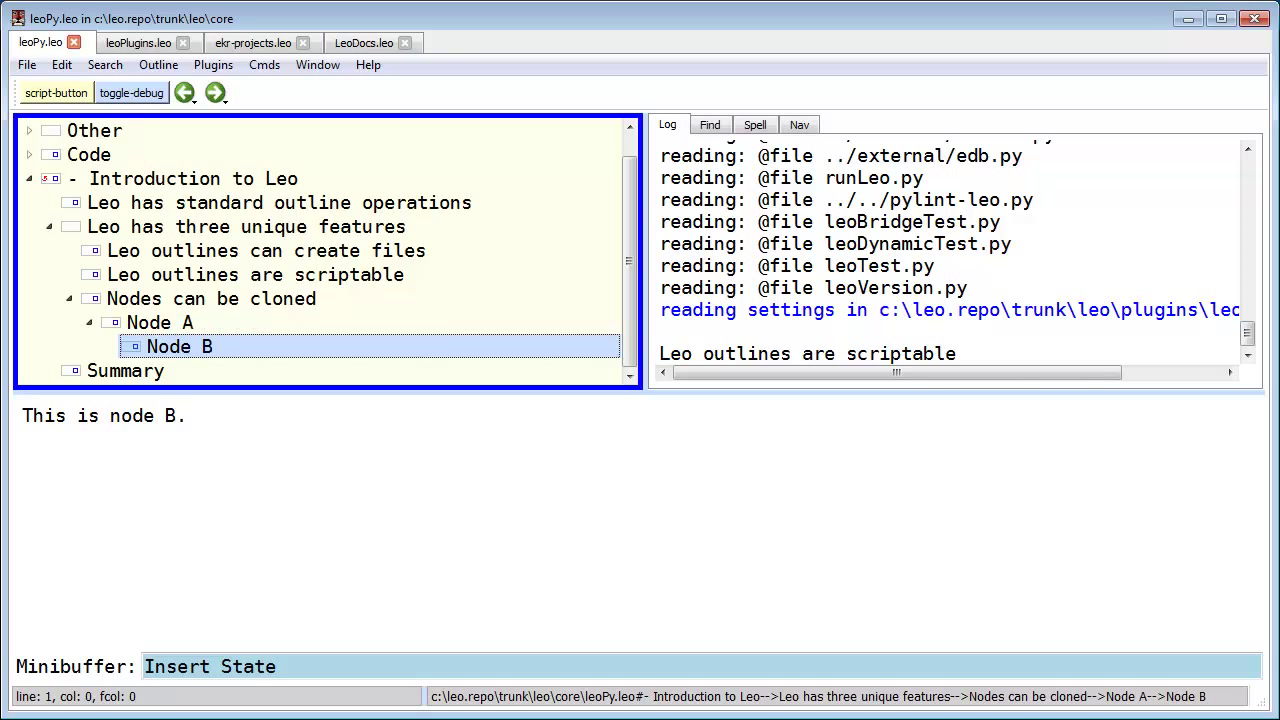
Step: Clone Node A under "Nodes can be cloned" and expand the clone to its child Node B
key(Left)
key(Left)
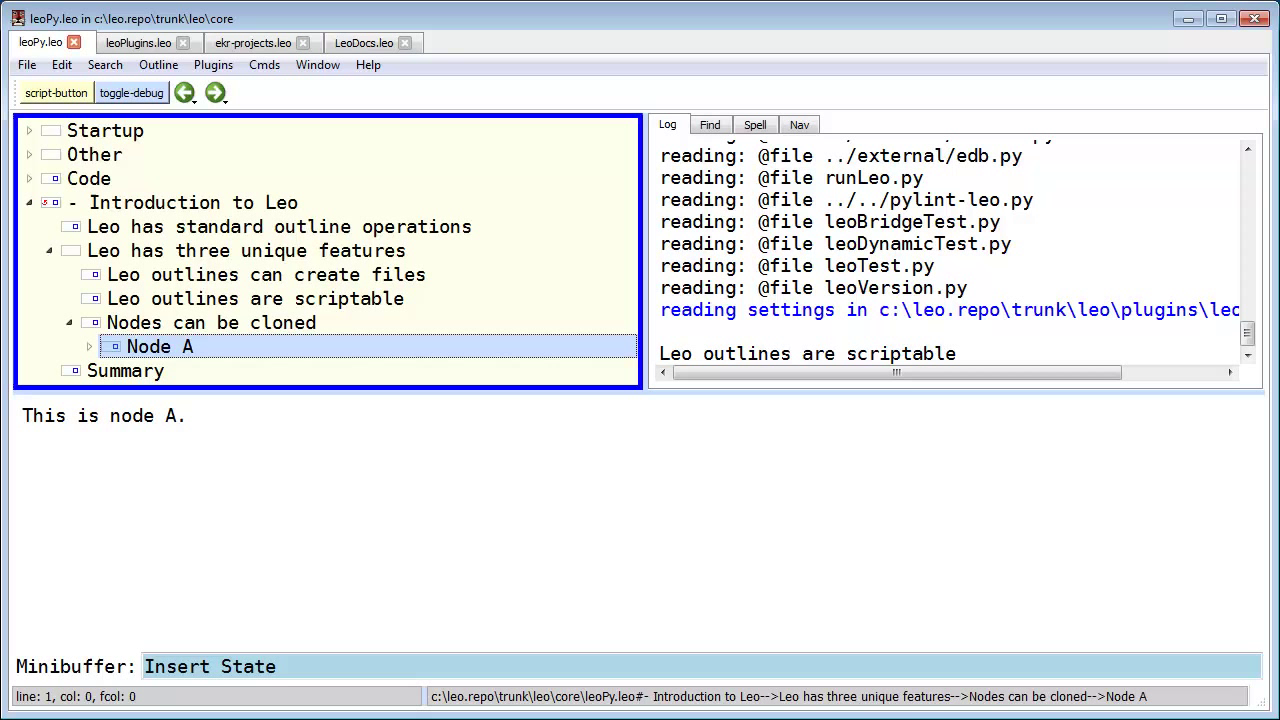
key(ctrl+grave)
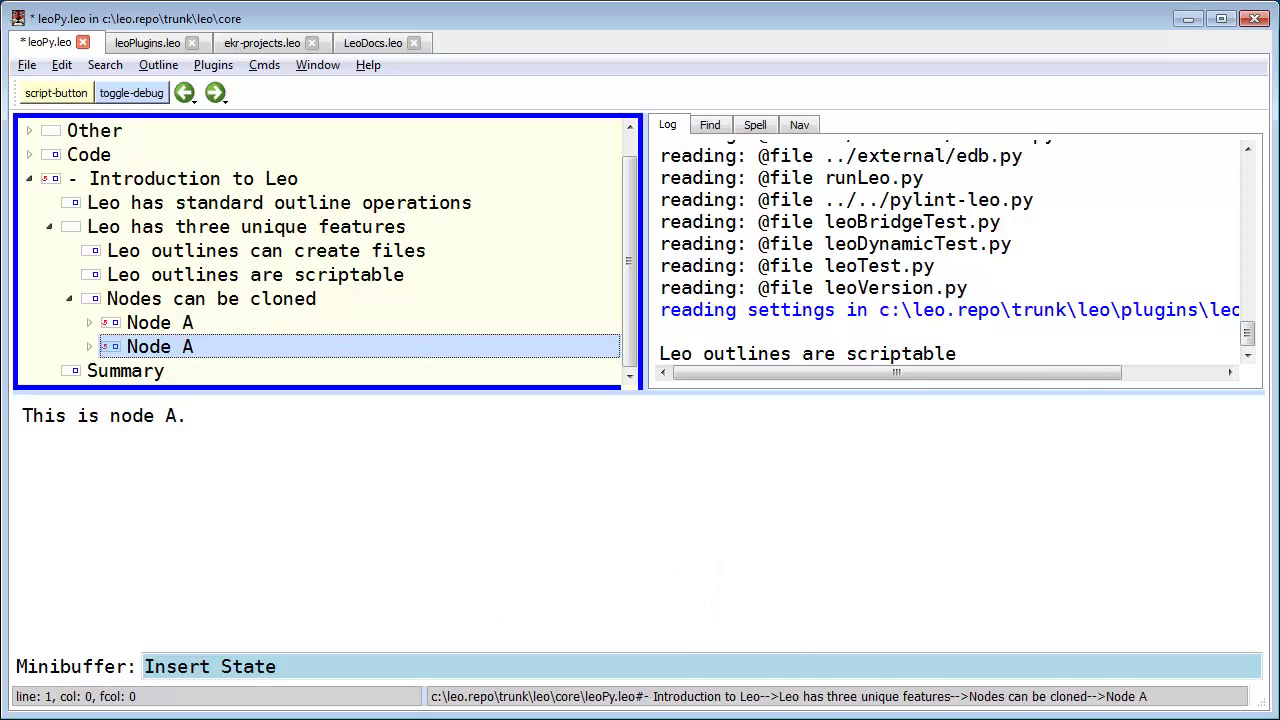
key(Right)
key(Right)
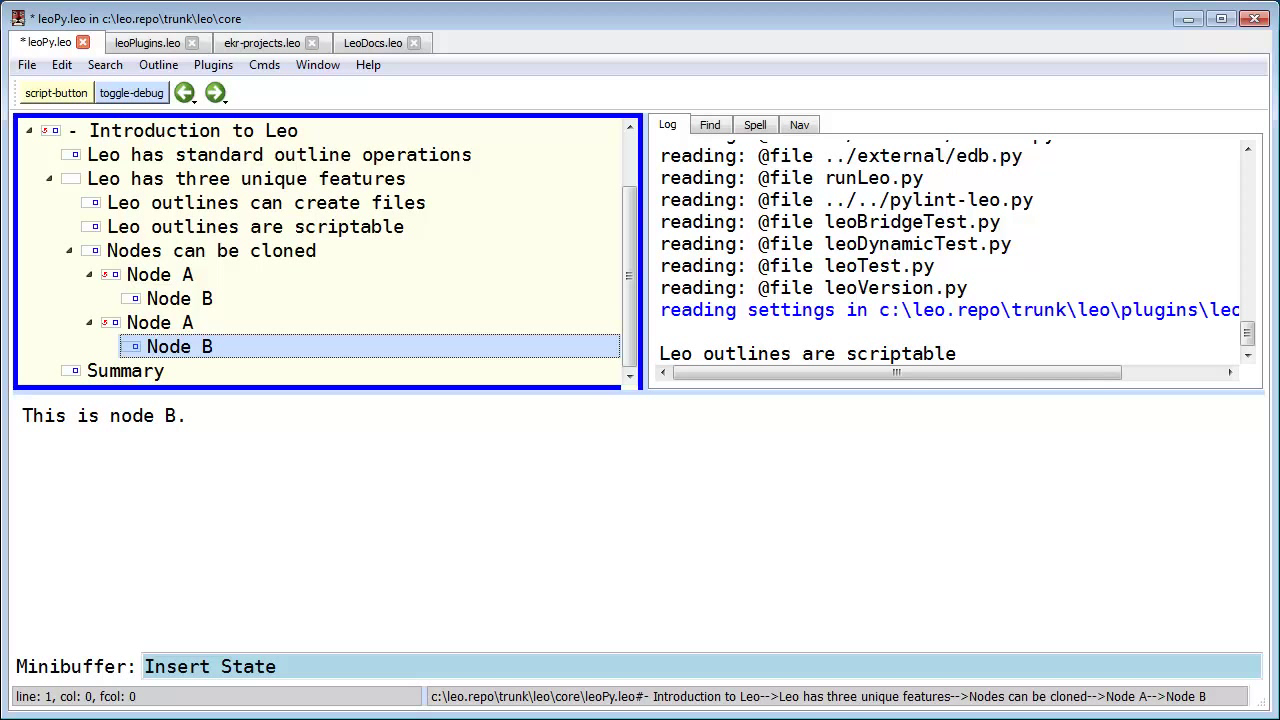
Step: Clone Node B inside Node A and collapse the "Nodes can be cloned" branch
key(ctrl+grave)
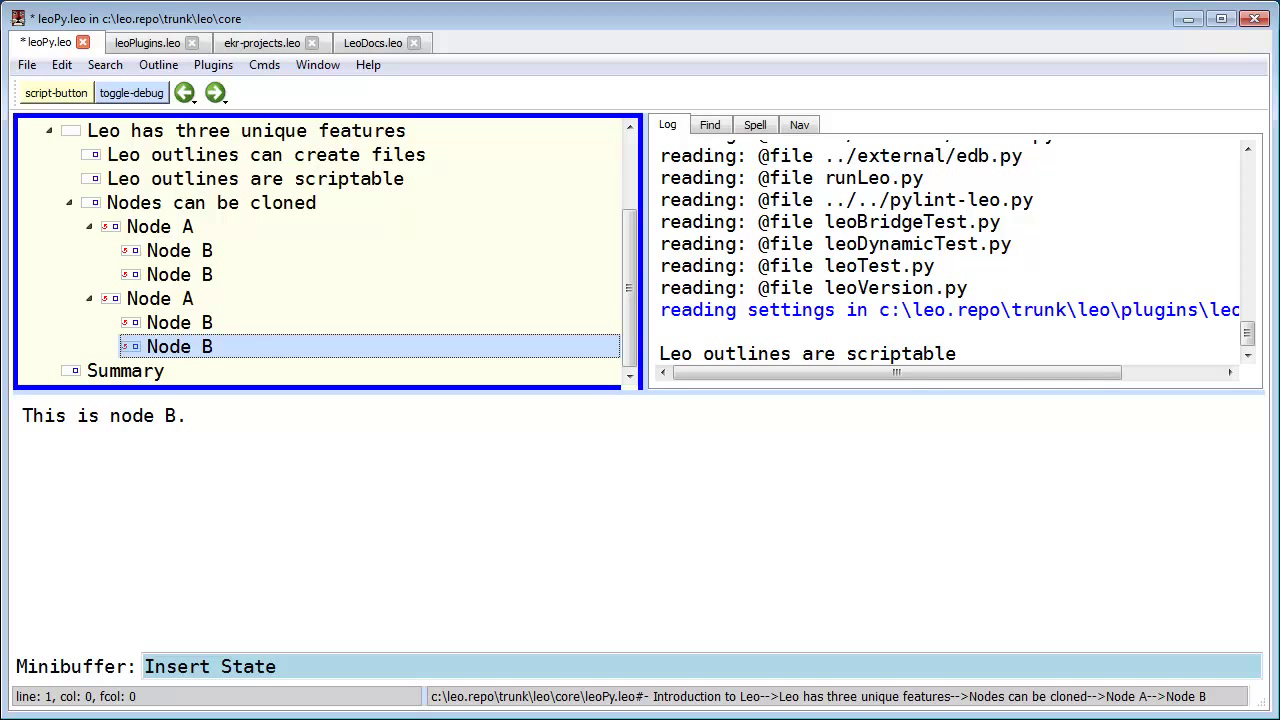
key(Left)
key(Left)
key(Left)
key(Left)
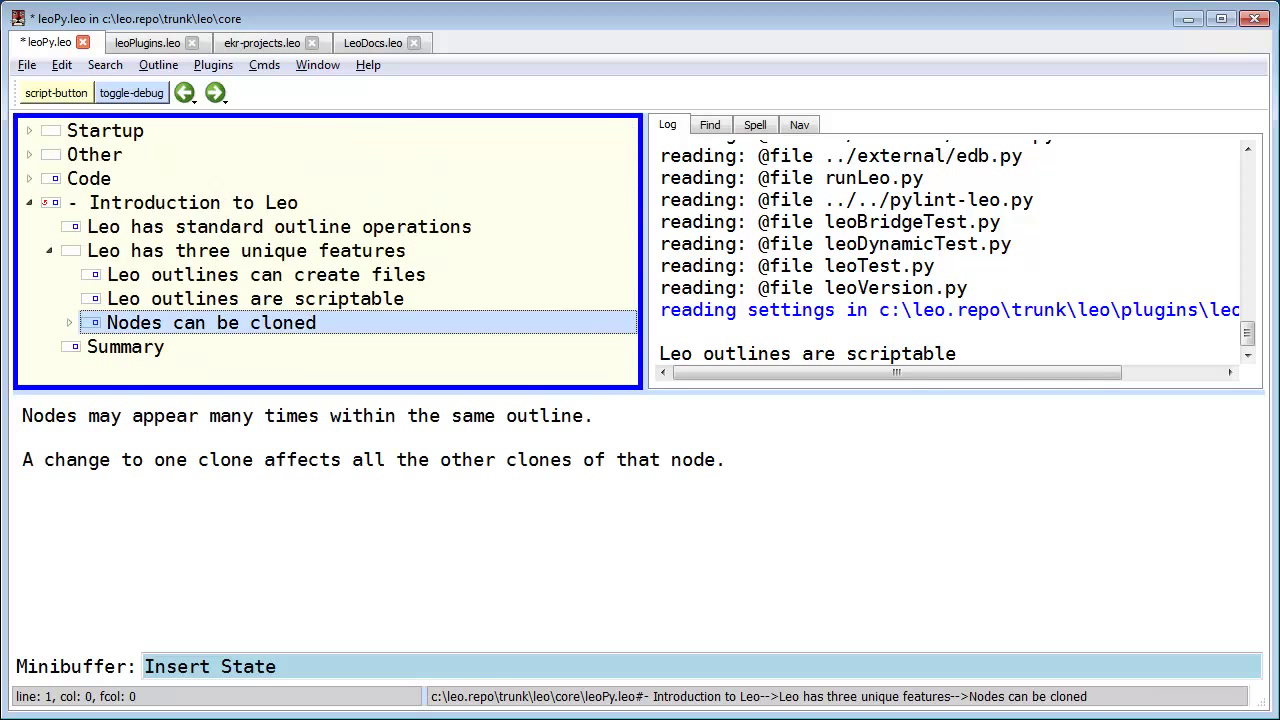
Step: Collapse the "Leo has three unique features" branch and open the Summary node
key(Left)
key(Left)
key(Down)
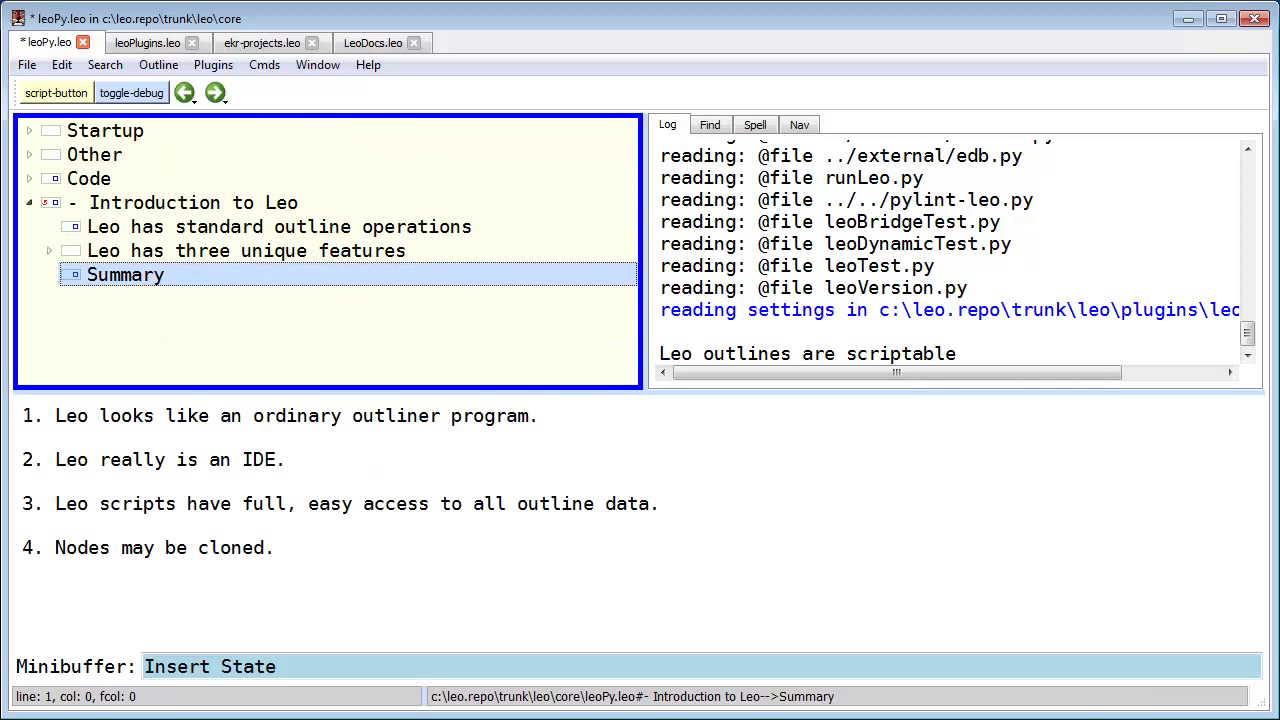